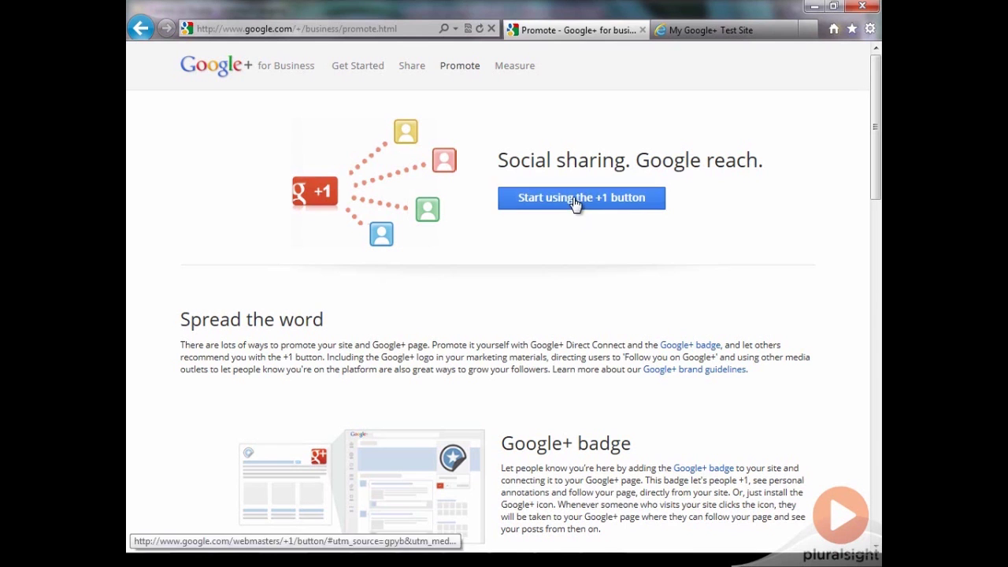
# Open the Google +1 button configurator from the Promote page in Google+ for Business.
pyautogui.click(575, 199)
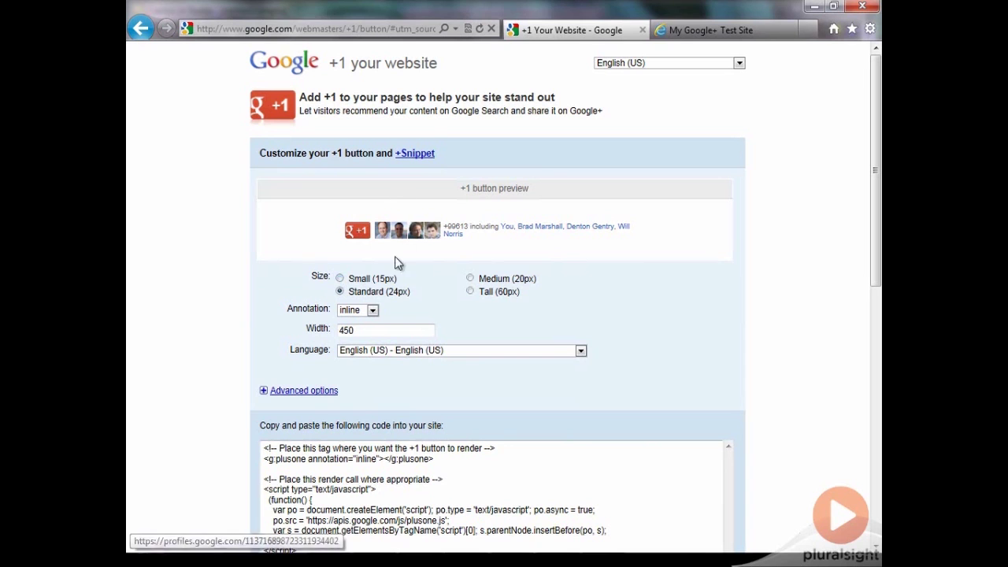
pyautogui.click(340, 278)
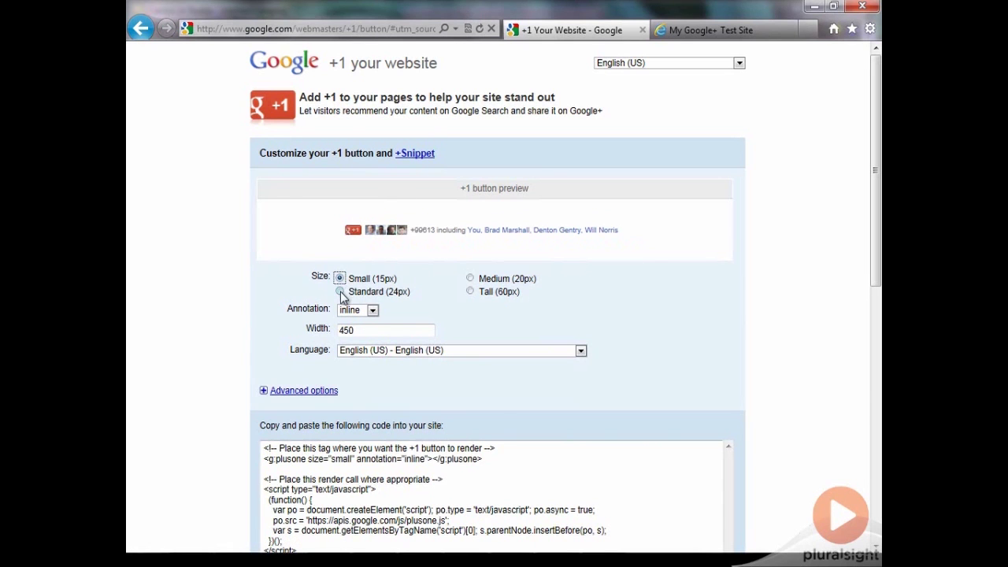
pyautogui.click(340, 291)
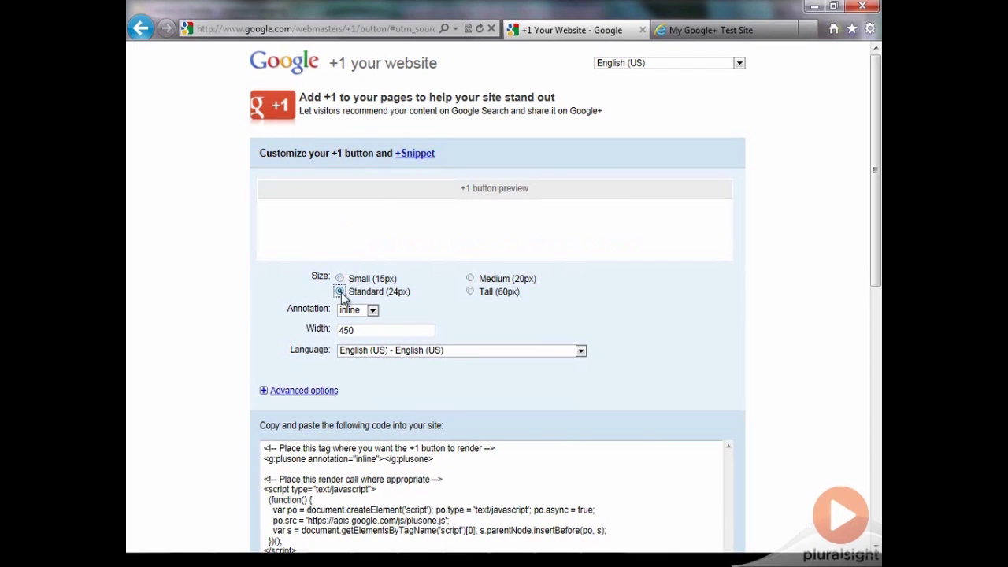
pyautogui.click(470, 280)
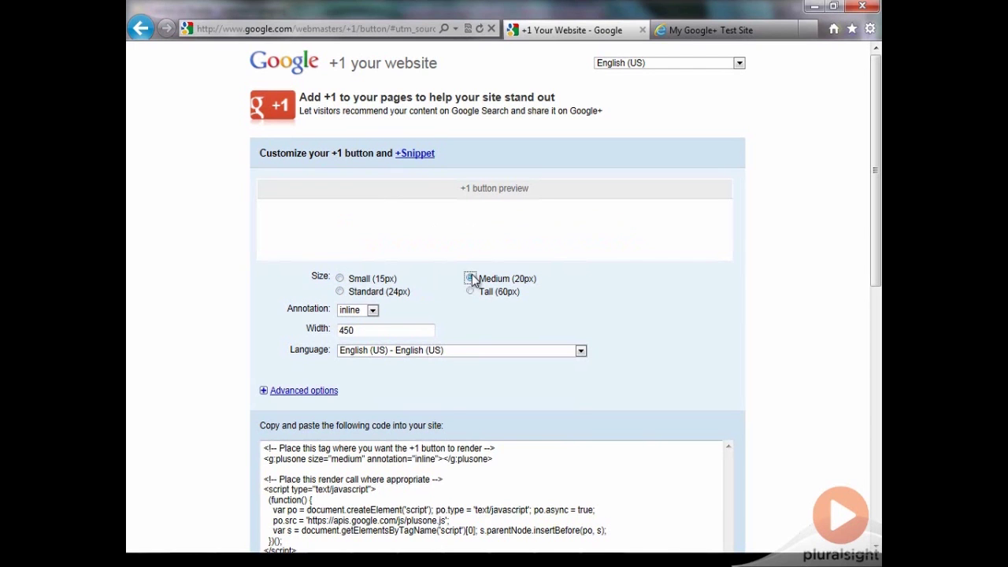
pyautogui.click(470, 292)
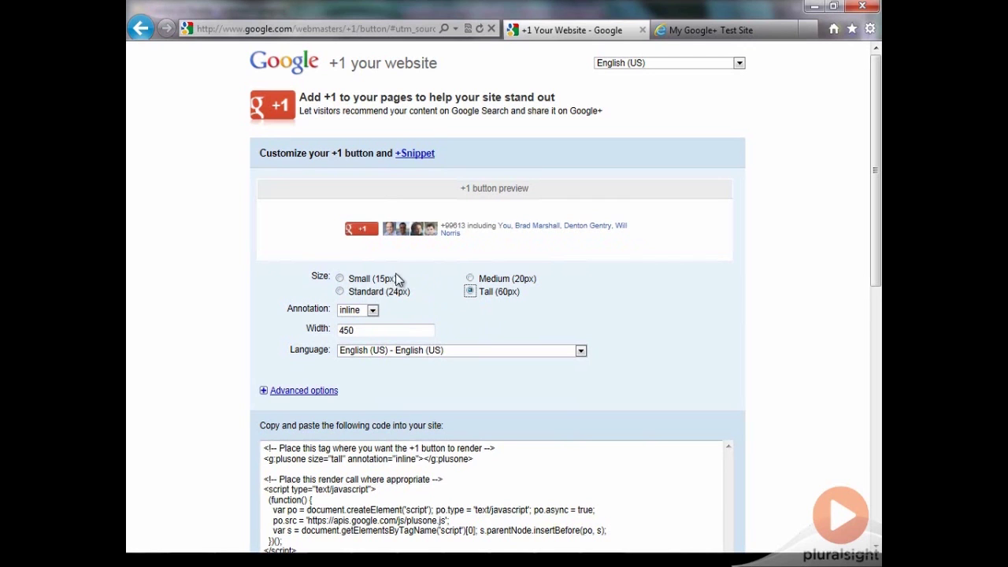
pyautogui.click(339, 292)
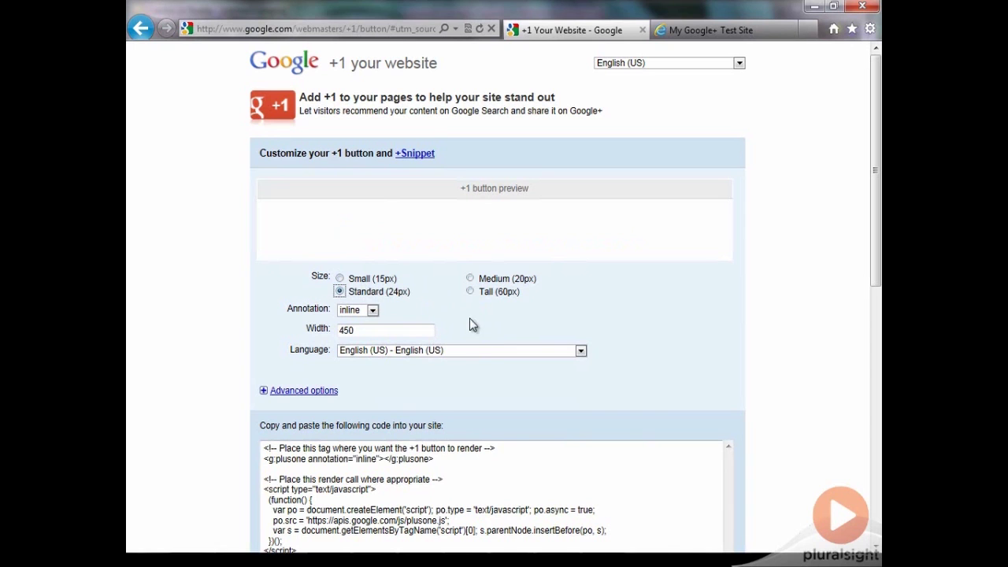
# Try the bubble, inline and none annotations, finally settling on the bubble annotation.
pyautogui.click(372, 312)
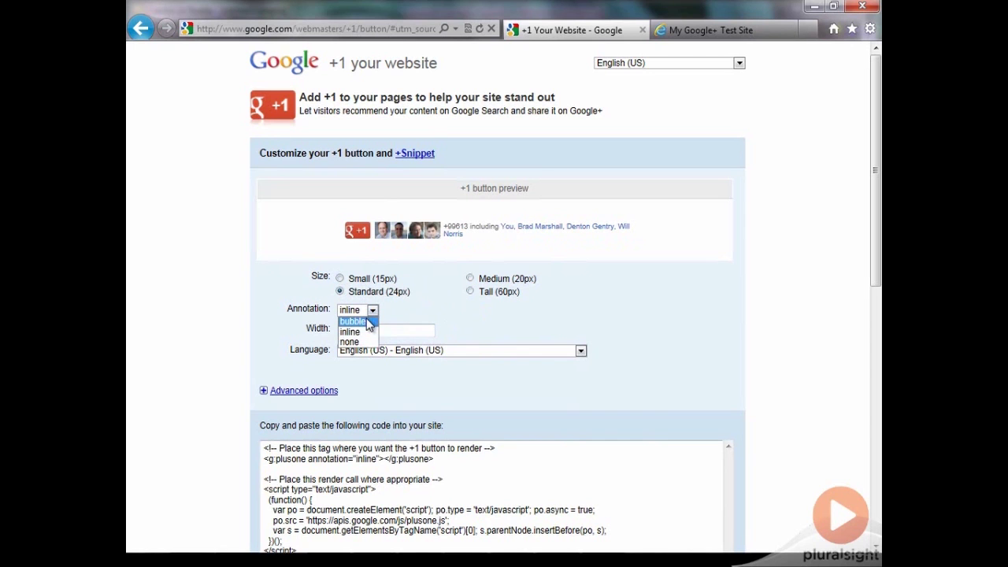
pyautogui.click(367, 323)
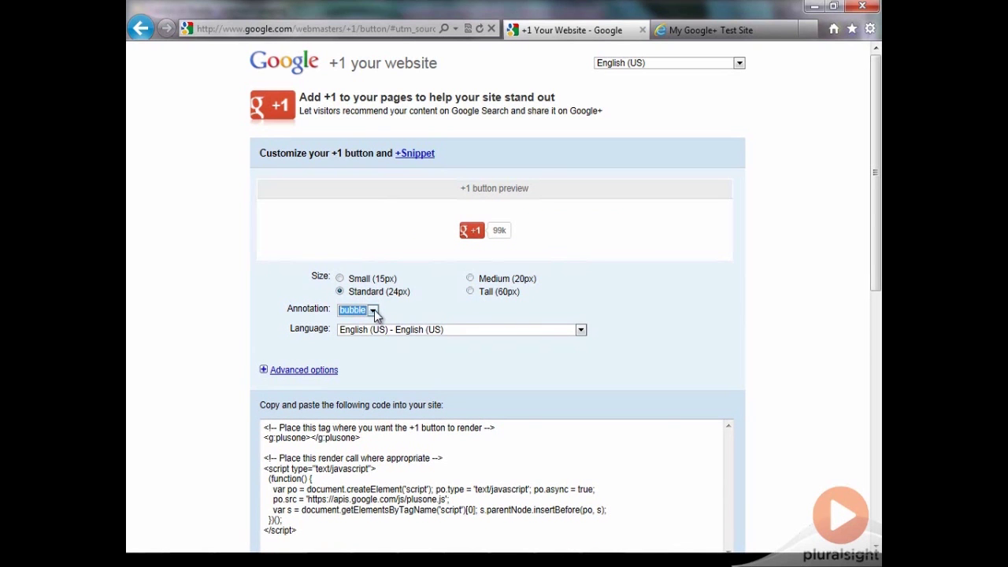
pyautogui.click(374, 310)
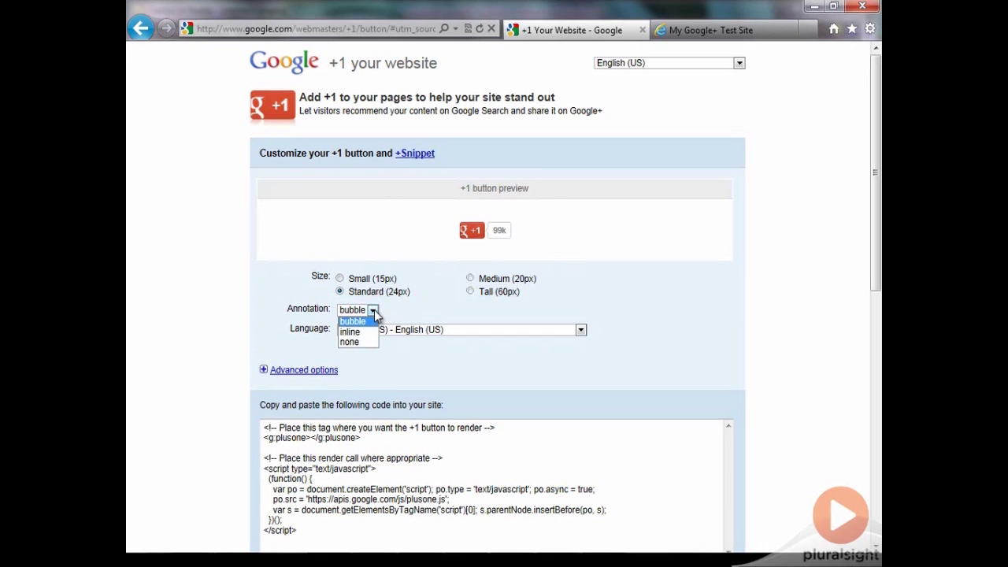
pyautogui.click(356, 332)
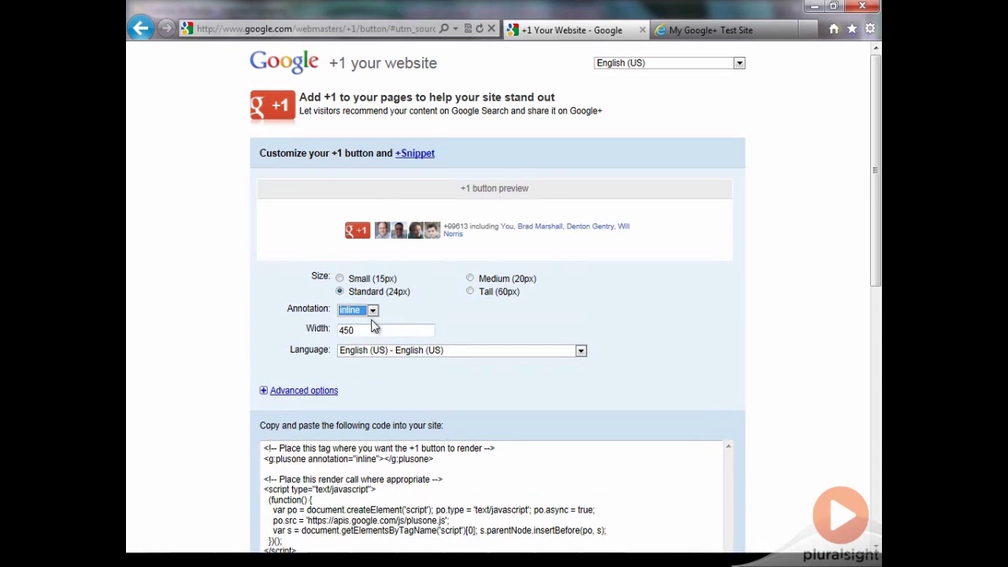
pyautogui.click(374, 310)
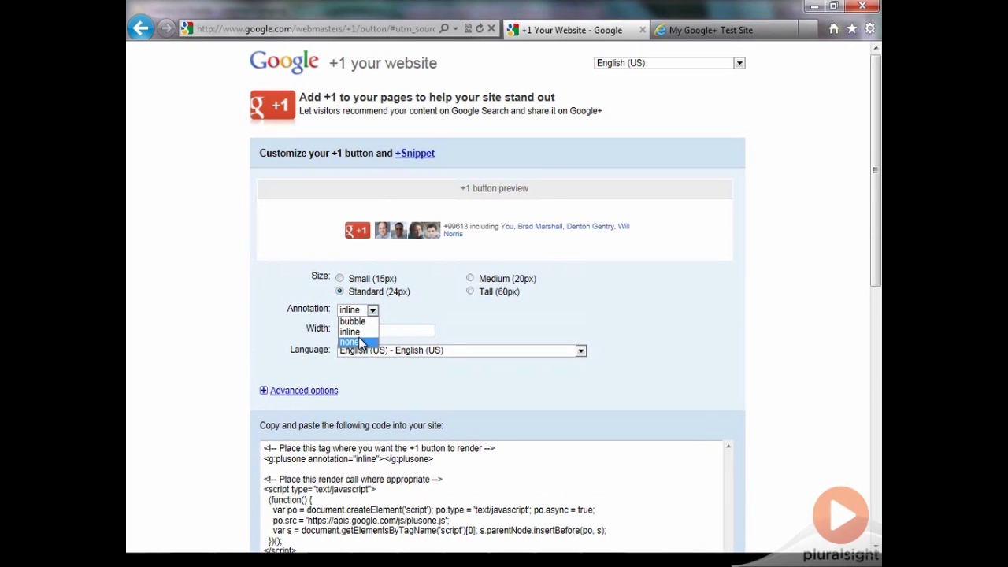
pyautogui.click(360, 342)
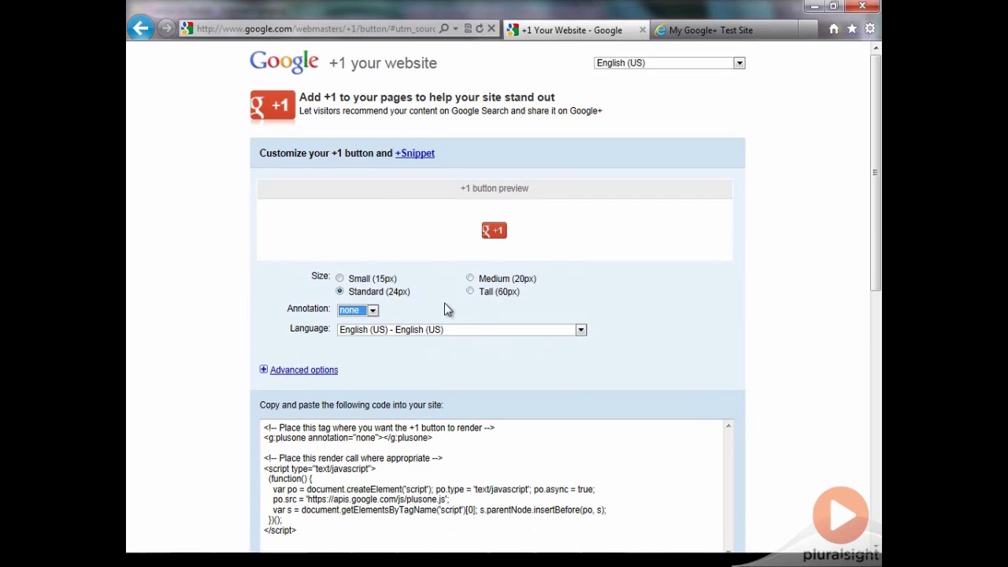
pyautogui.click(373, 310)
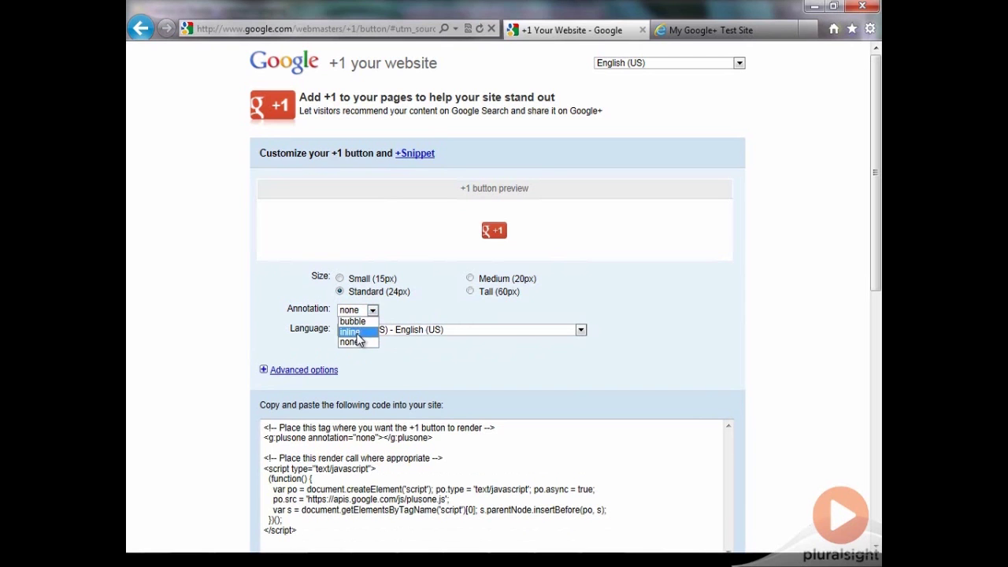
pyautogui.click(356, 321)
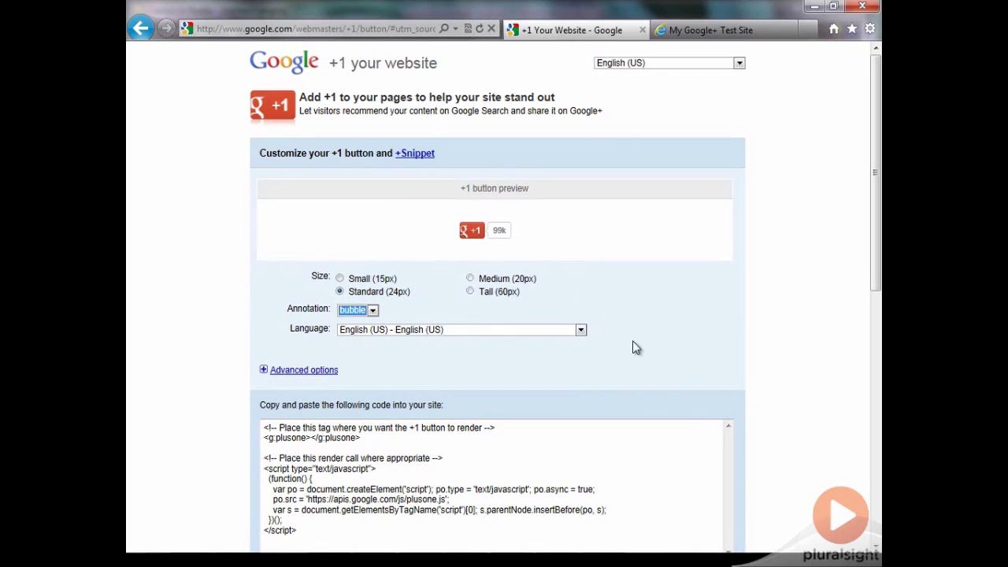
# Keep the button language as English (US) and reveal the advanced options.
pyautogui.click(580, 330)
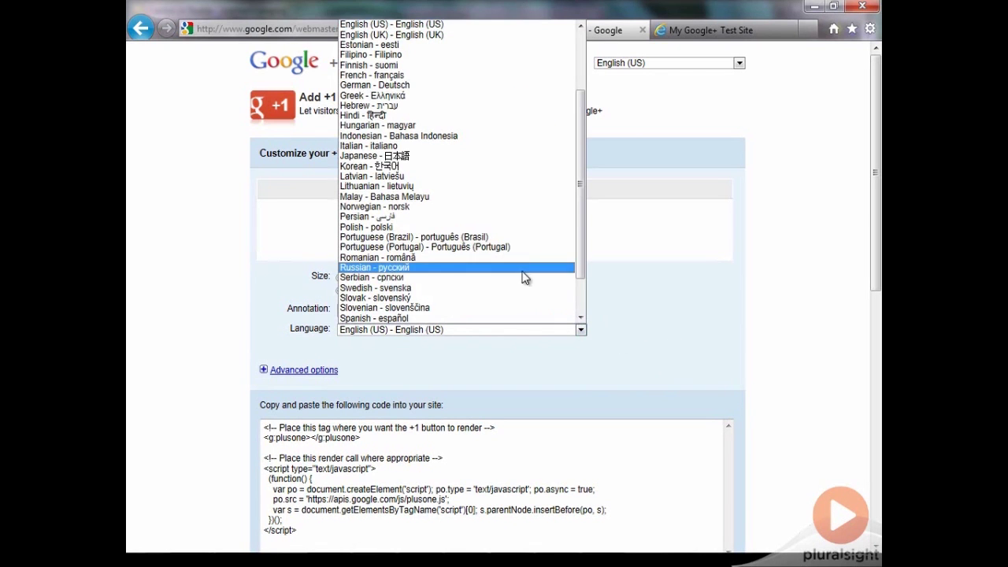
pyautogui.click(720, 326)
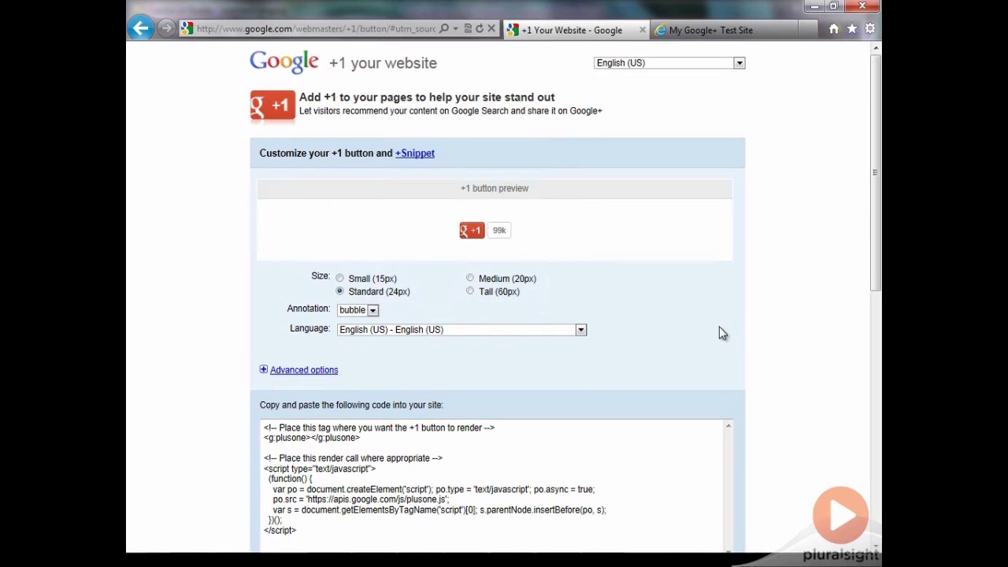
pyautogui.click(299, 372)
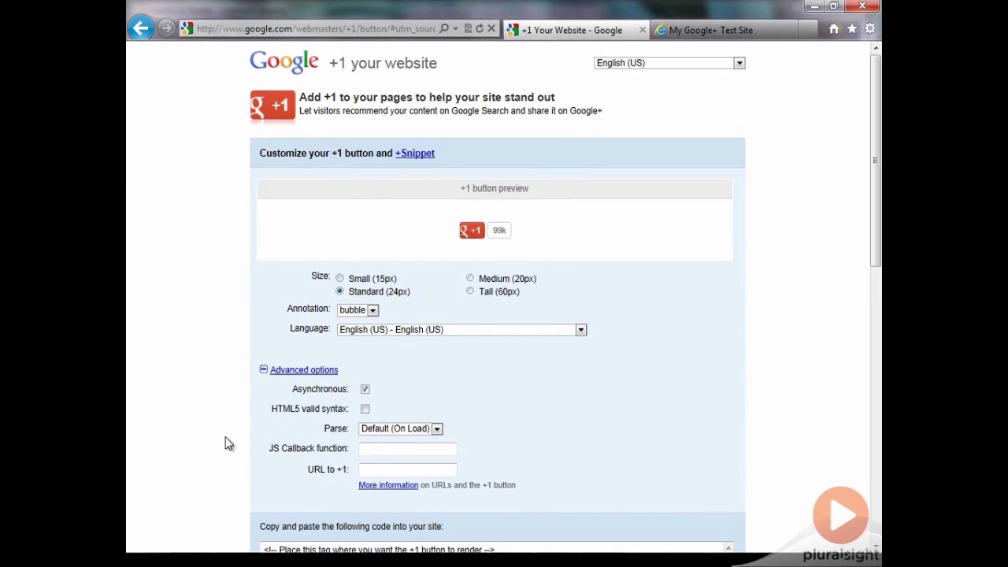
pyautogui.scroll(-3, 225, 444)
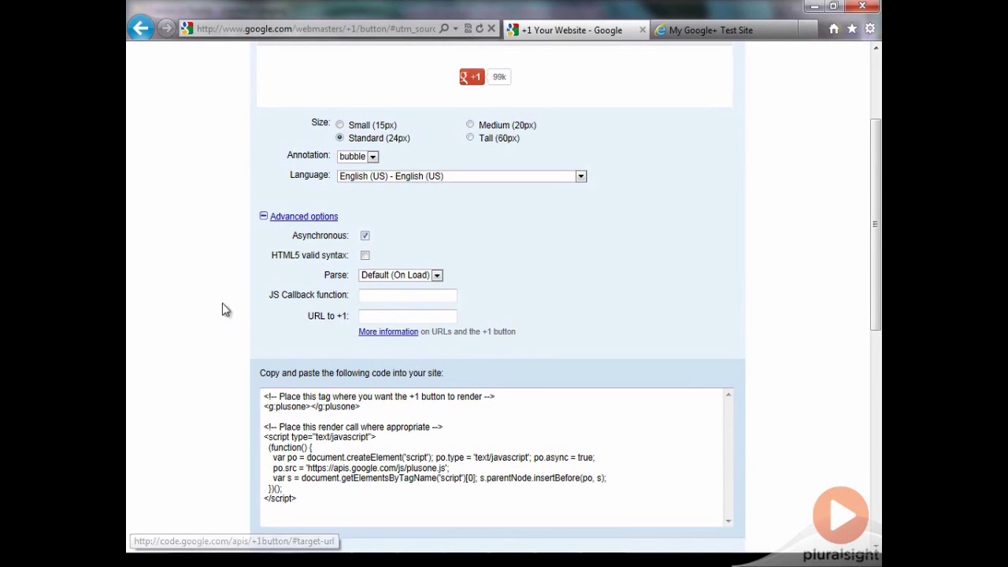
# Collapse the advanced options and bring the embed code box into view.
pyautogui.click(265, 220)
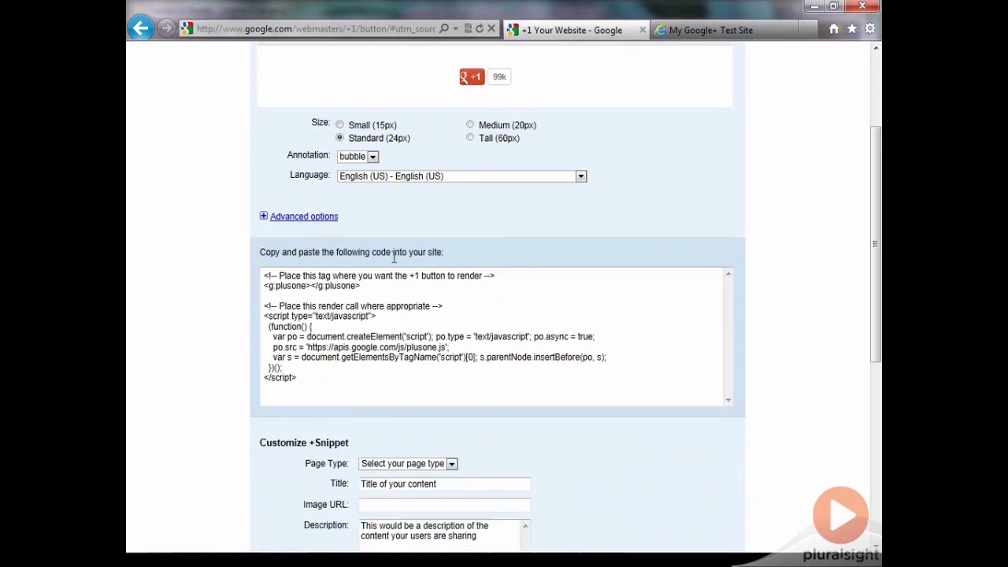
pyautogui.scroll(2, 713, 227)
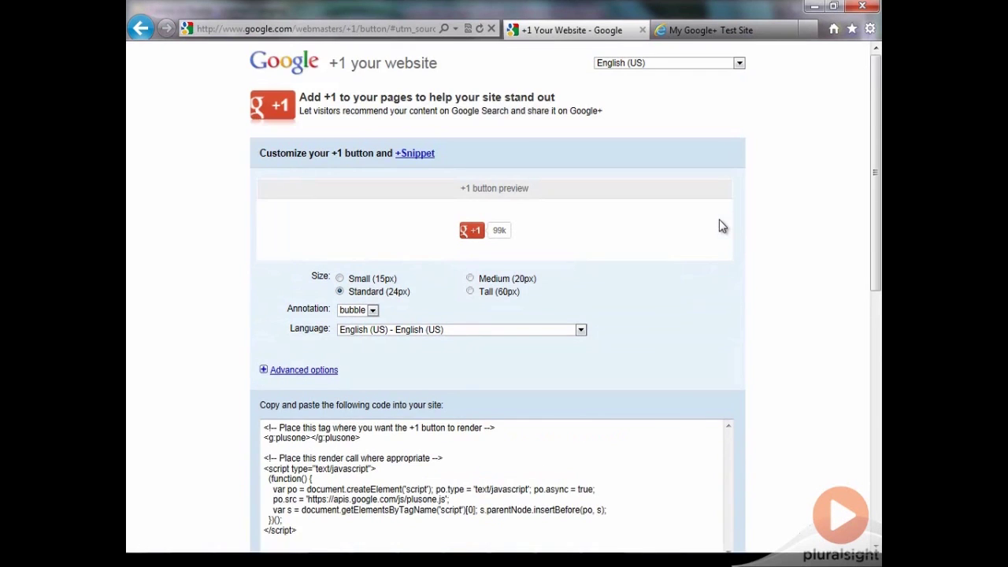
pyautogui.scroll(-2, 720, 225)
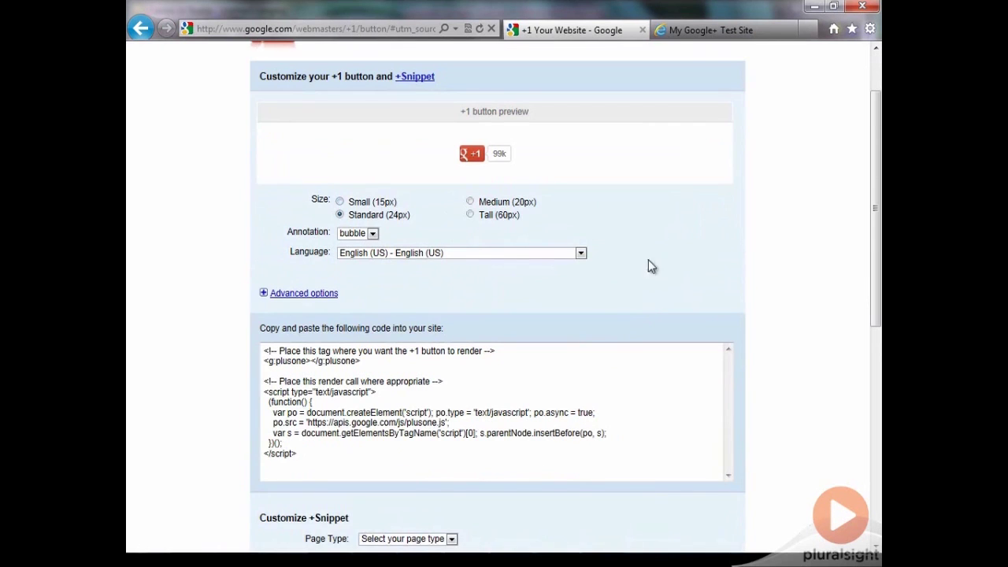
pyautogui.scroll(-2, 785, 367)
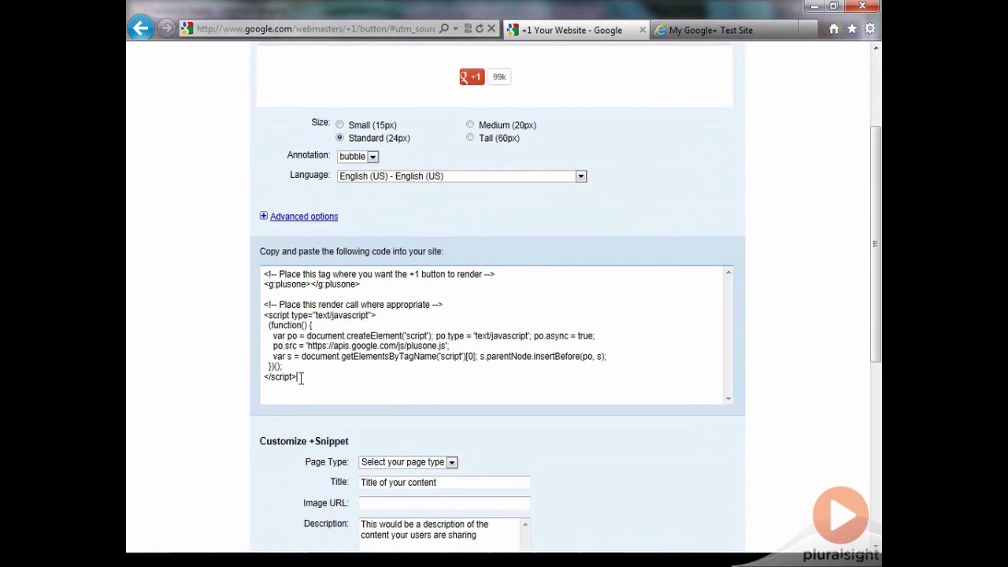
# Select and copy the whole embed code snippet, then switch to googleplustest in Notepad.
pyautogui.moveTo(301, 378); pyautogui.dragTo(264, 272)
pyautogui.click(224, 319)
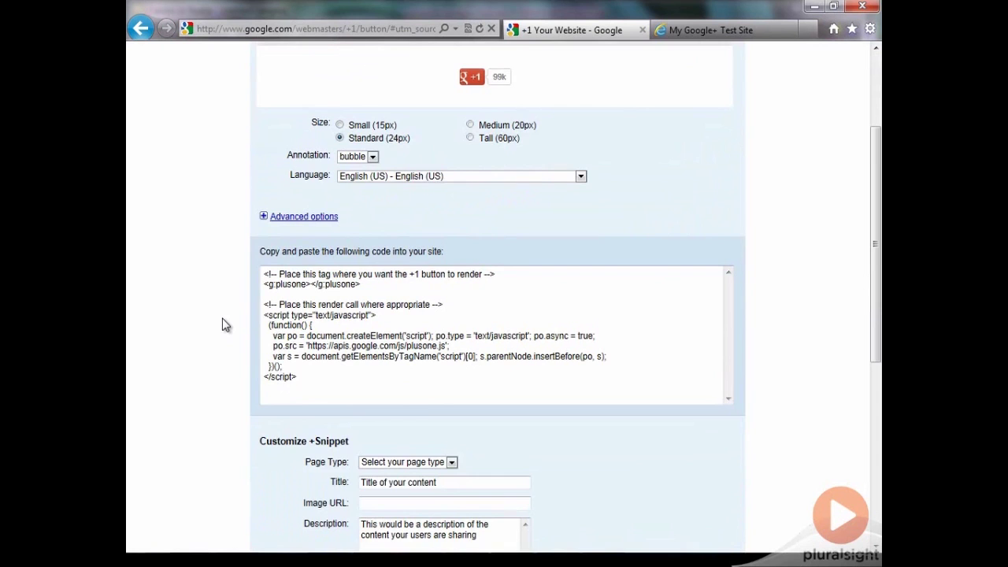
pyautogui.scroll(-4, 222, 318)
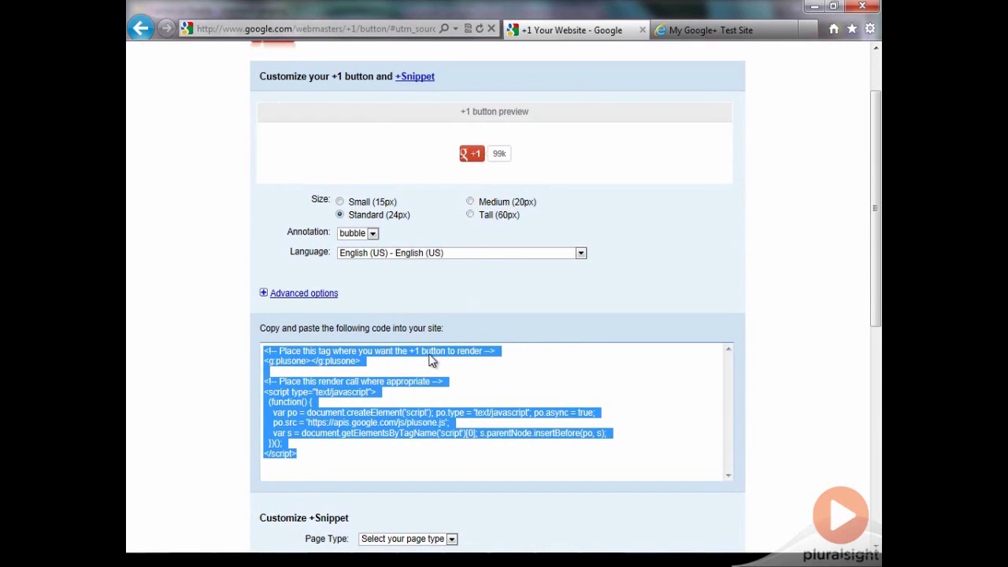
pyautogui.moveTo(265, 351); pyautogui.dragTo(377, 352)
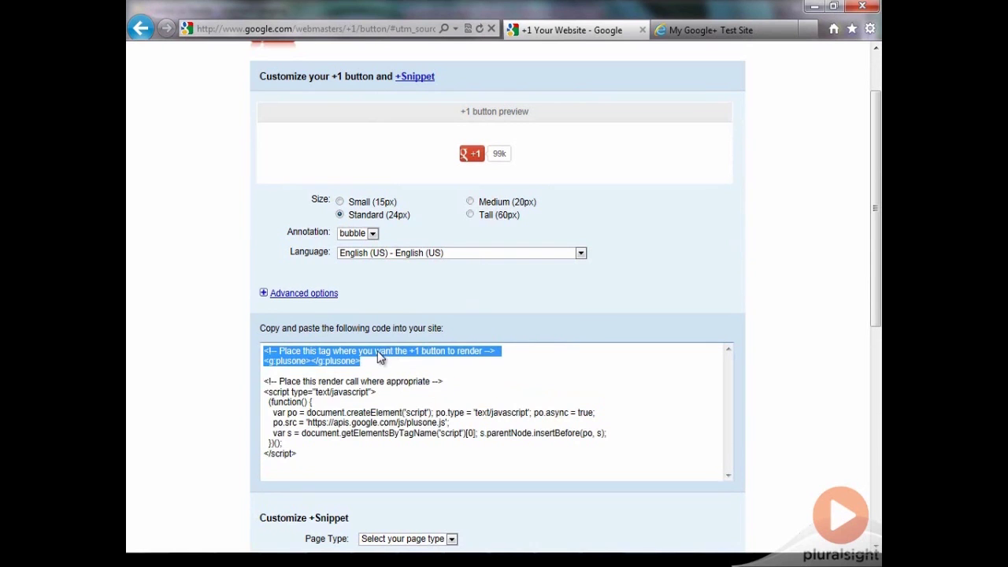
pyautogui.hotkey('ctrl', 'a')
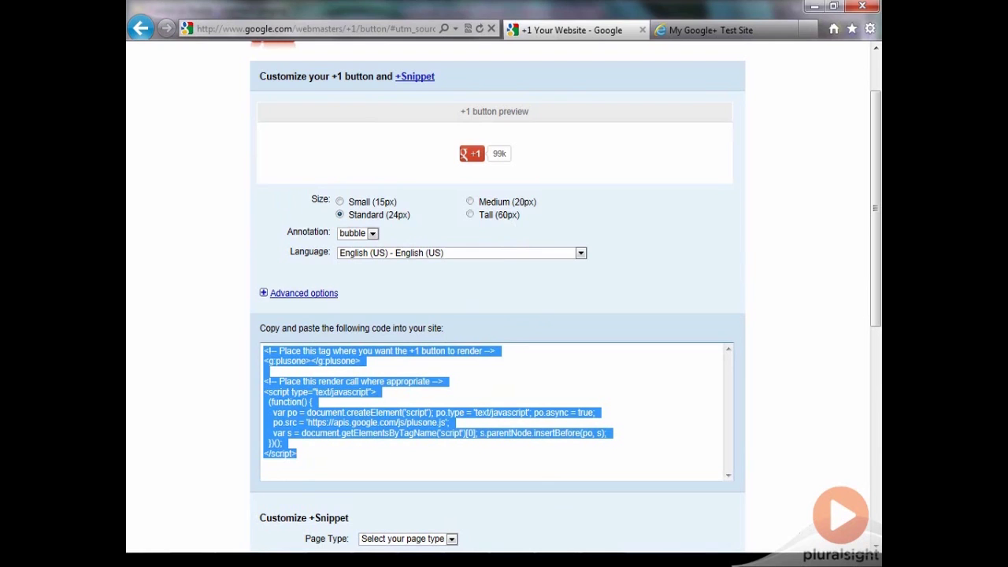
pyautogui.hotkey('alt', 'Tab')
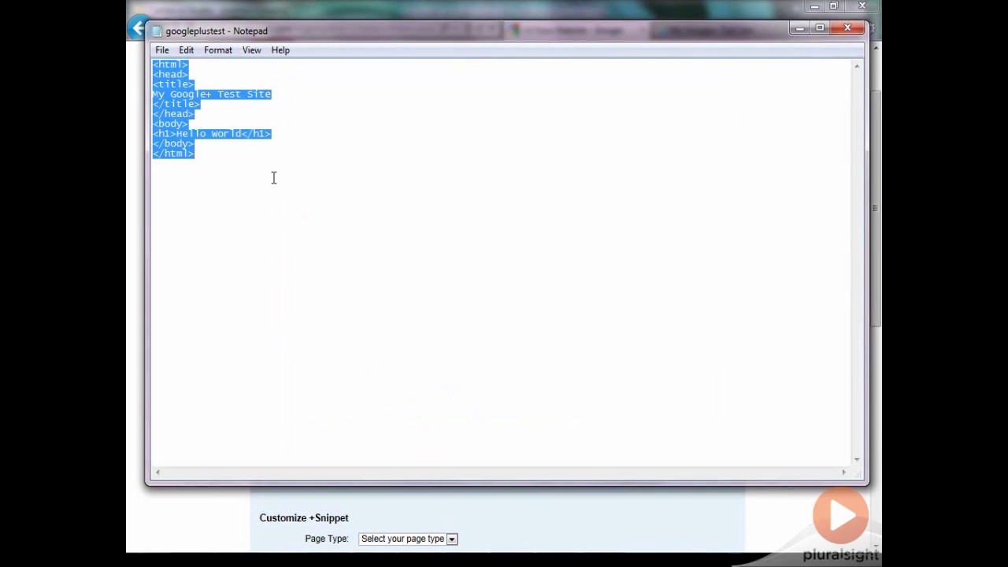
# Paste the +1 button code on a new line below the Hello World heading.
pyautogui.click(233, 149)
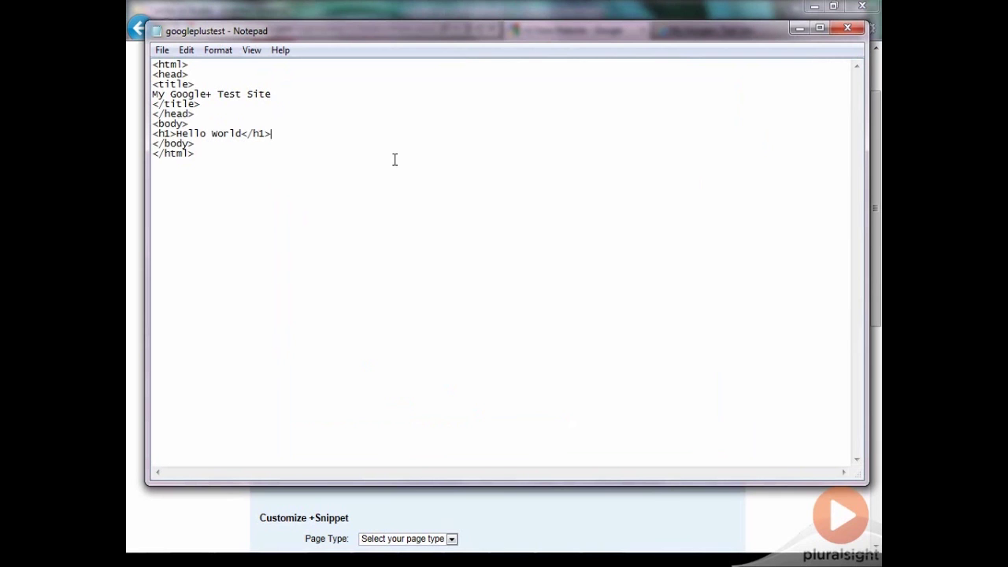
pyautogui.press('Return')
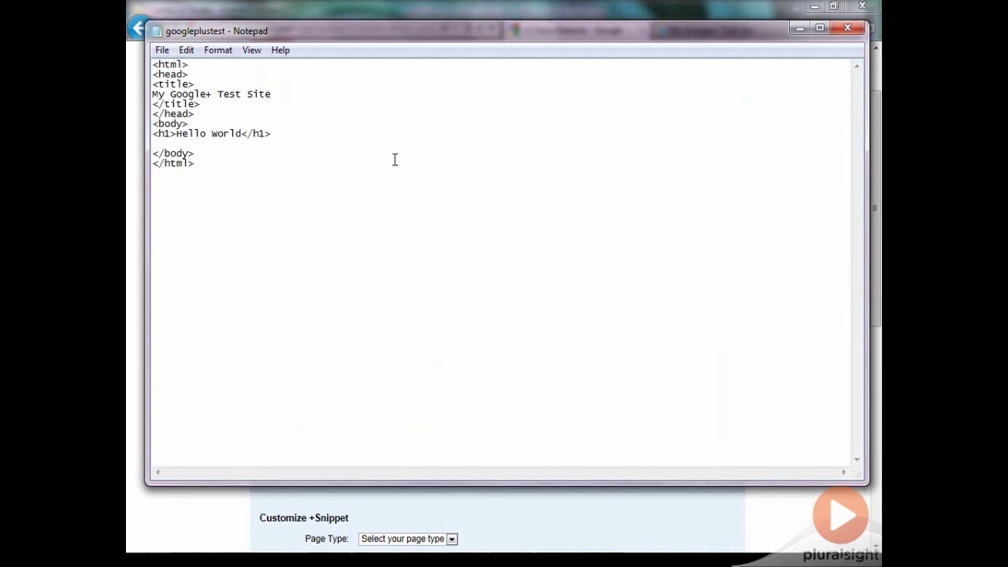
pyautogui.hotkey('ctrl', 'v')
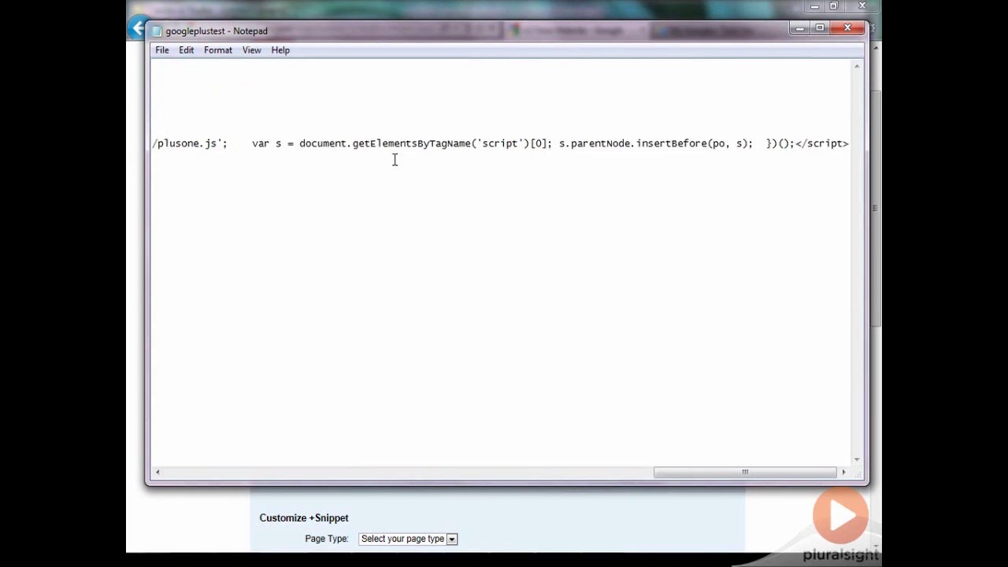
pyautogui.press('Up')
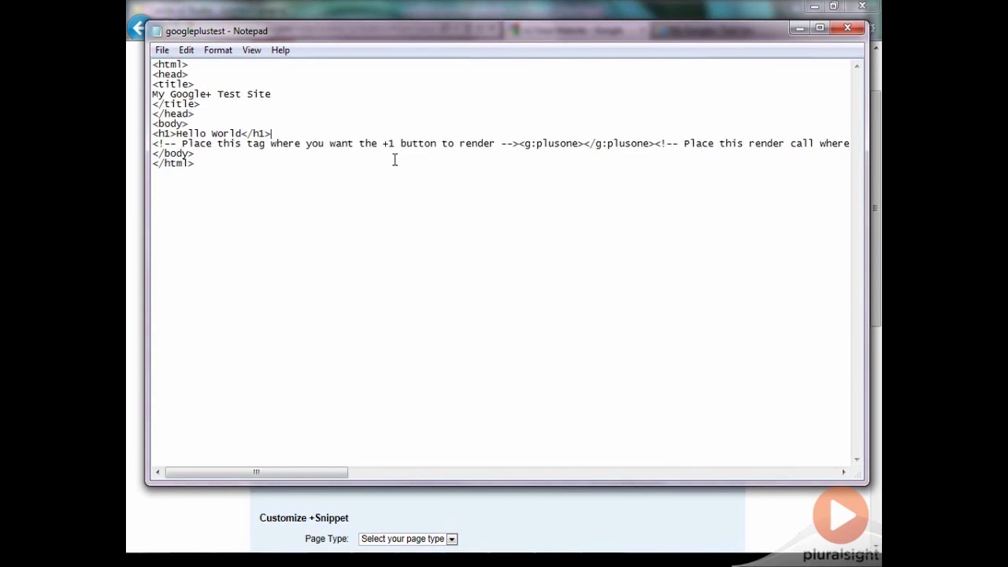
# Split the pasted code so the render comment, script and g:plusone tag sit on separate lines.
pyautogui.click(656, 143)
pyautogui.press('Return')
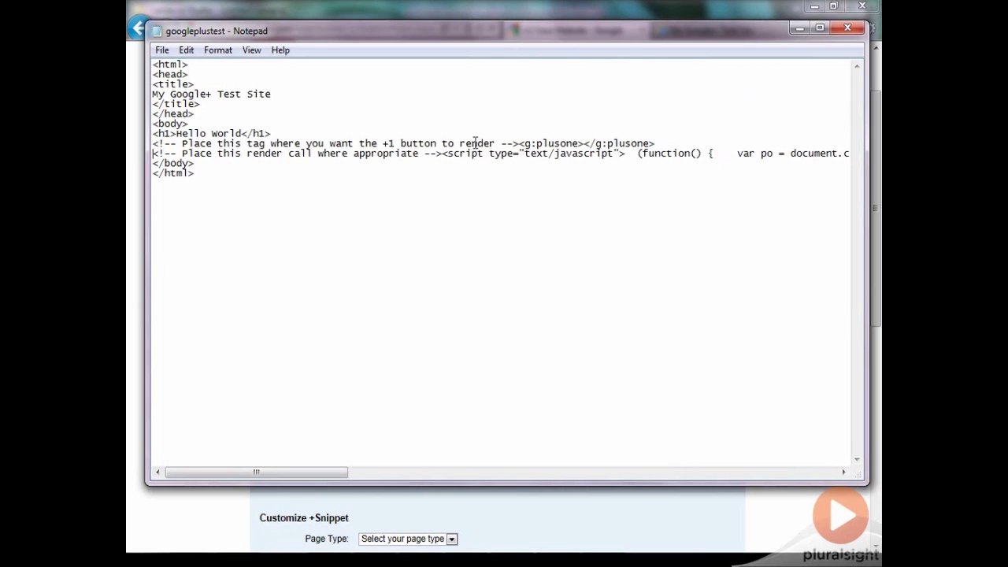
pyautogui.click(442, 153)
pyautogui.press('Return')
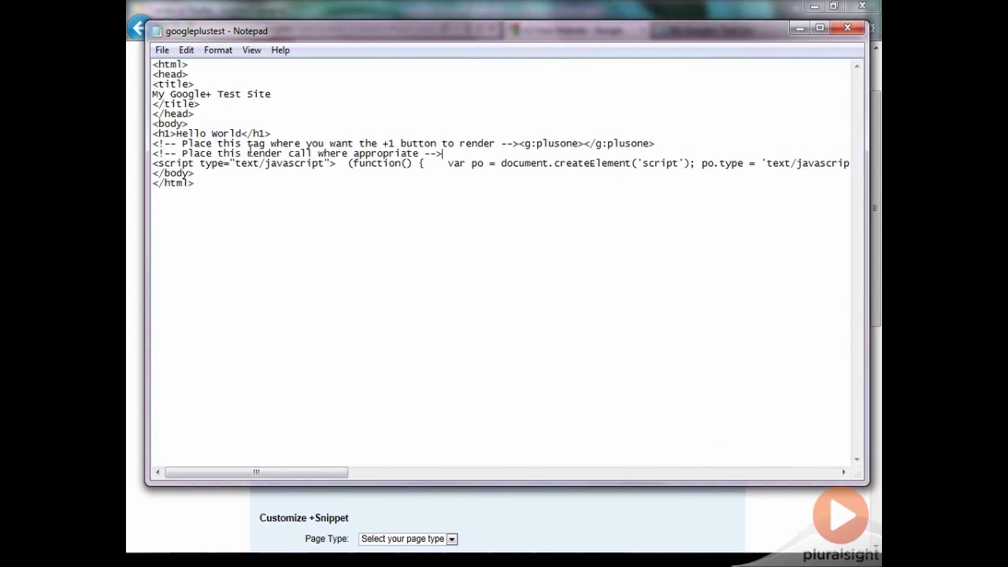
pyautogui.click(442, 153)
pyautogui.click(520, 144)
pyautogui.press('Return')
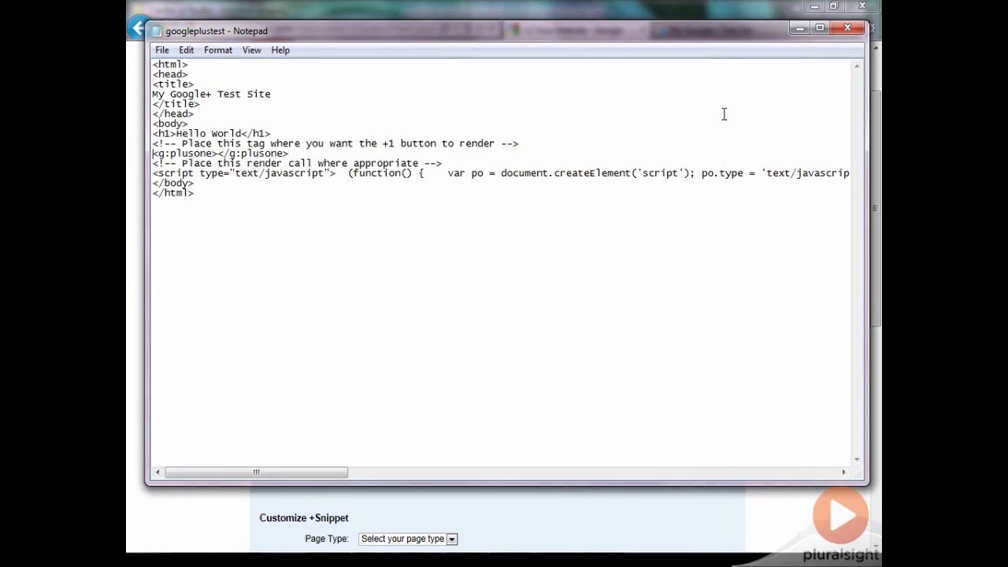
# Add the caption 'Click here and +1 this URL on Google+!' before the g:plusone tag.
pyautogui.write('Click ')
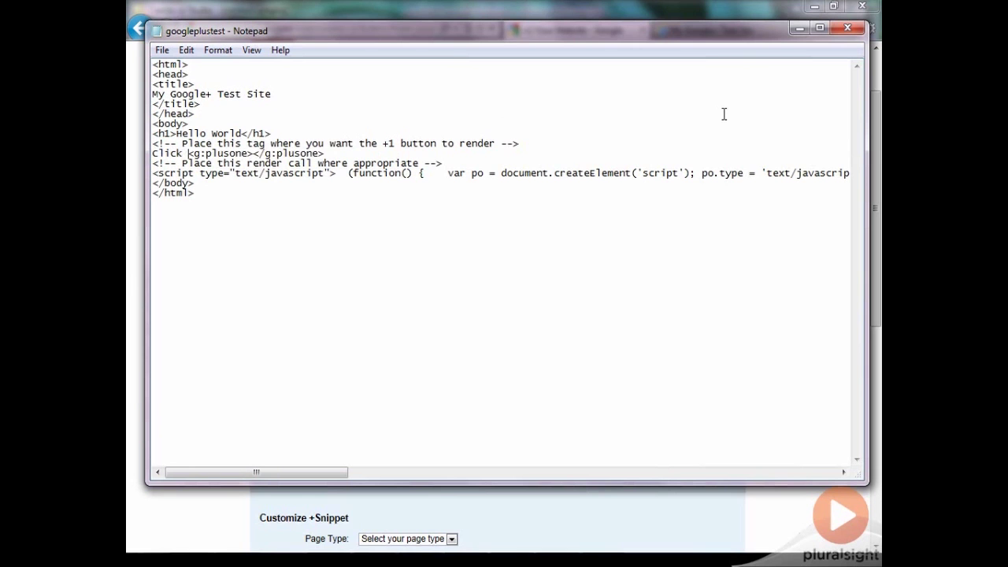
pyautogui.write('here and ')
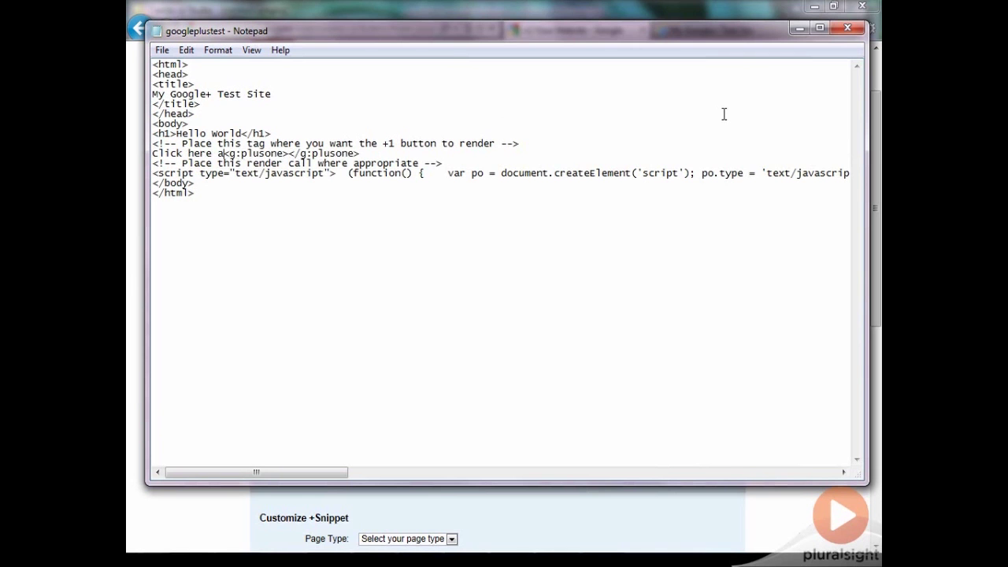
pyautogui.write('+1 us on Go')
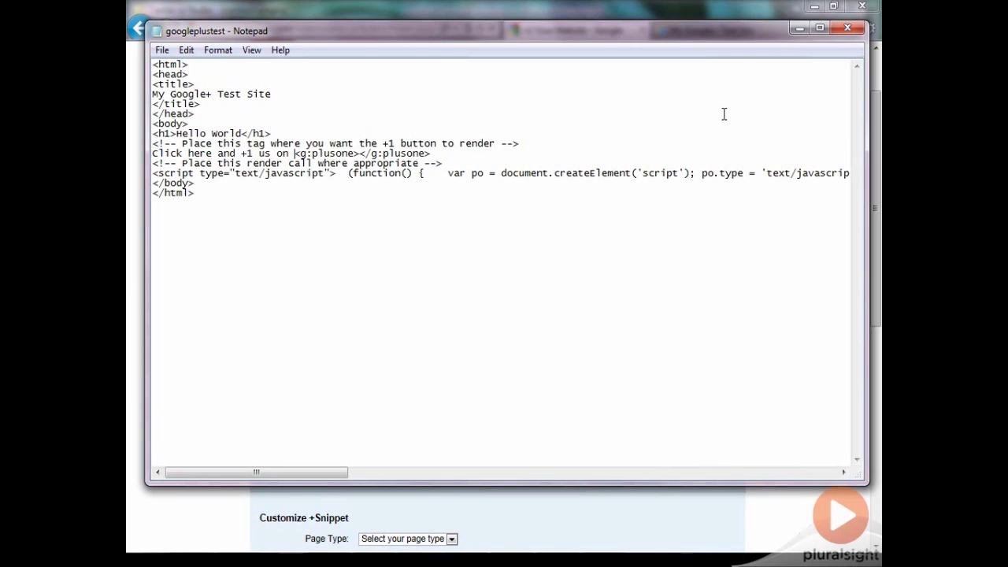
pyautogui.write('ogle+!')
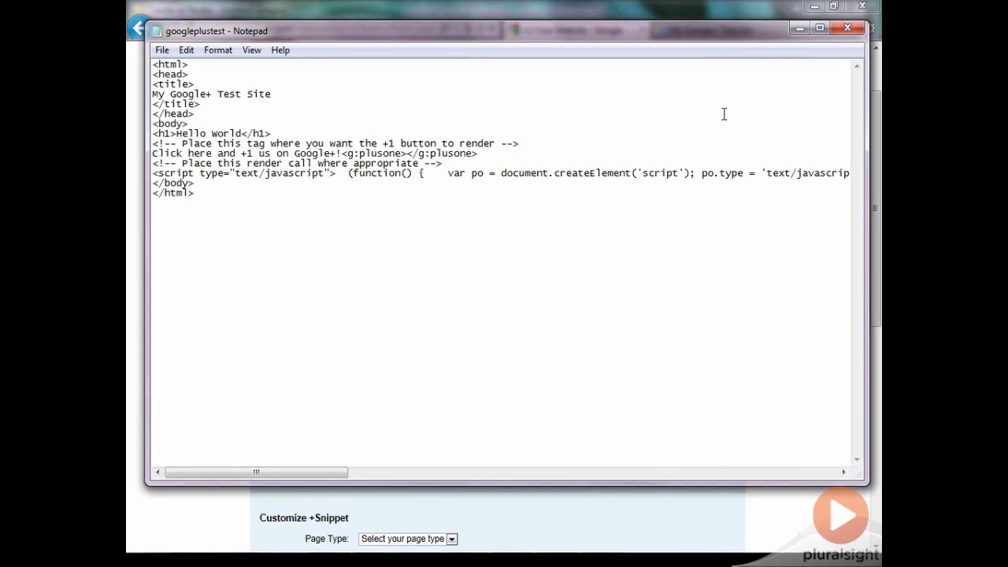
pyautogui.hotkey('ctrl', 'Left')
pyautogui.hotkey('ctrl', 'Left')
pyautogui.hotkey('ctrl', 'Left')
pyautogui.press('Right')
pyautogui.press('Right')
pyautogui.press('Right')
pyautogui.press('Right')
pyautogui.hotkey('shift', 'Left')
pyautogui.hotkey('shift', 'Left')
pyautogui.write('this UR')
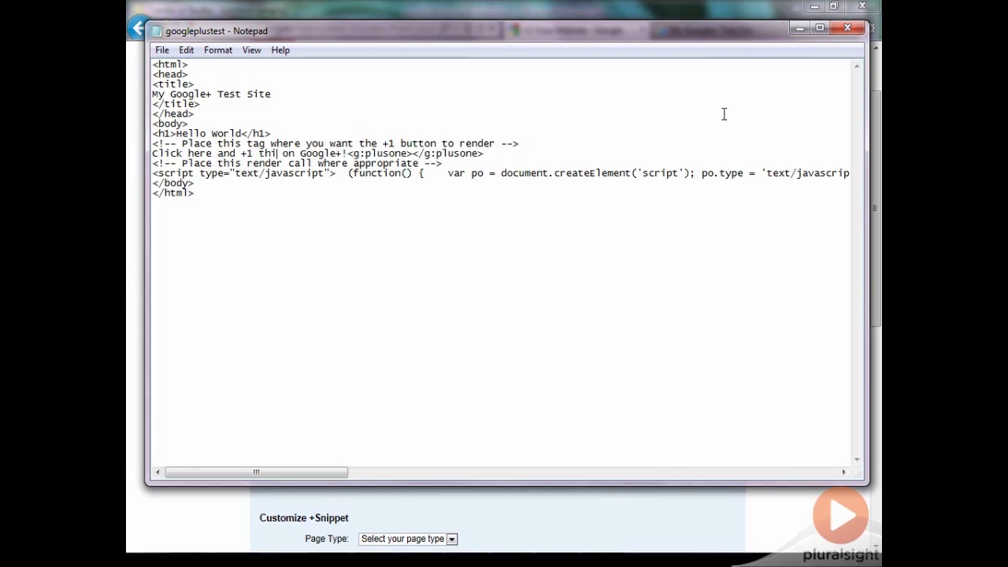
pyautogui.write('L')
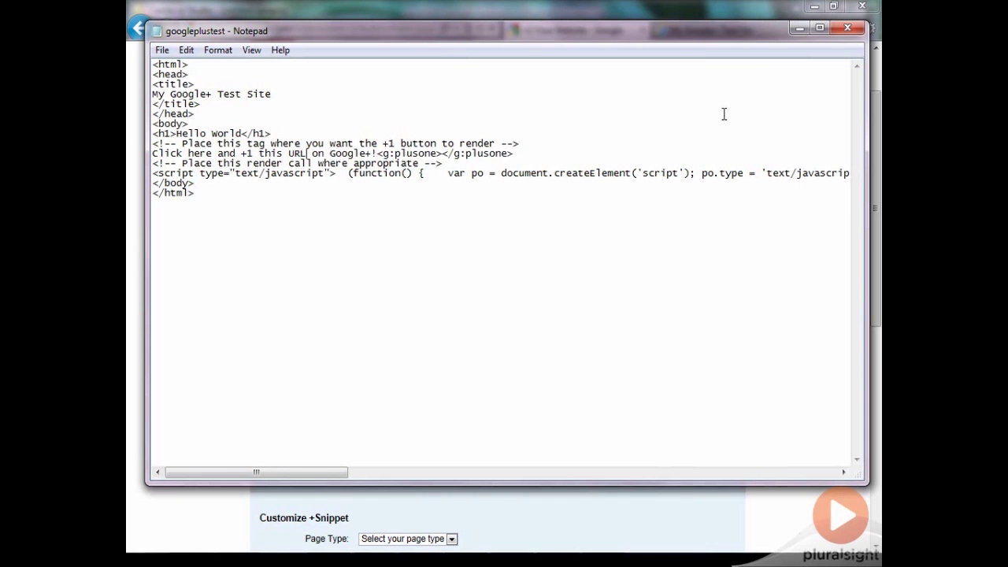
pyautogui.press('Down')
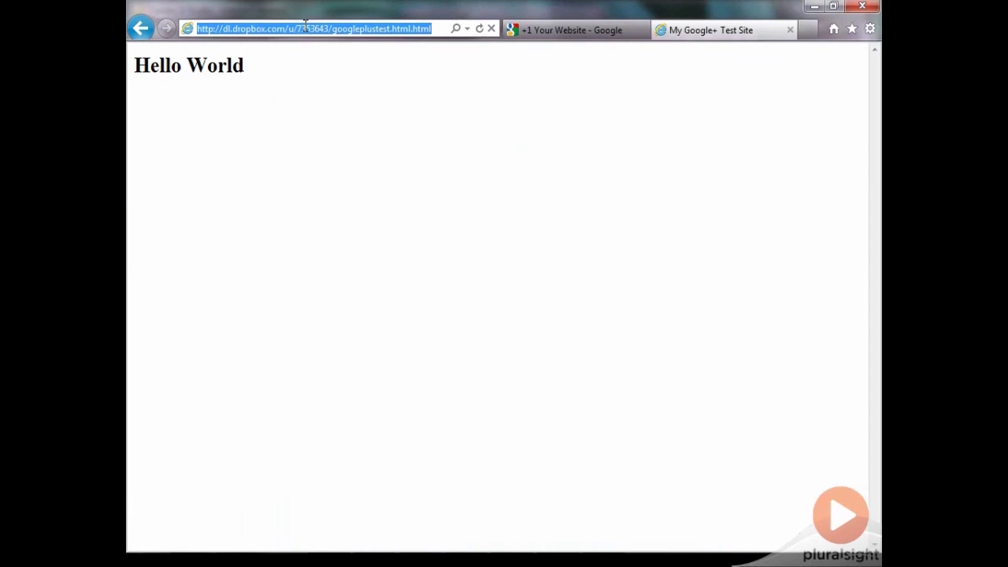
# Reload the test site, +1 the page so its count becomes 1, and open a new tab.
pyautogui.press('End')
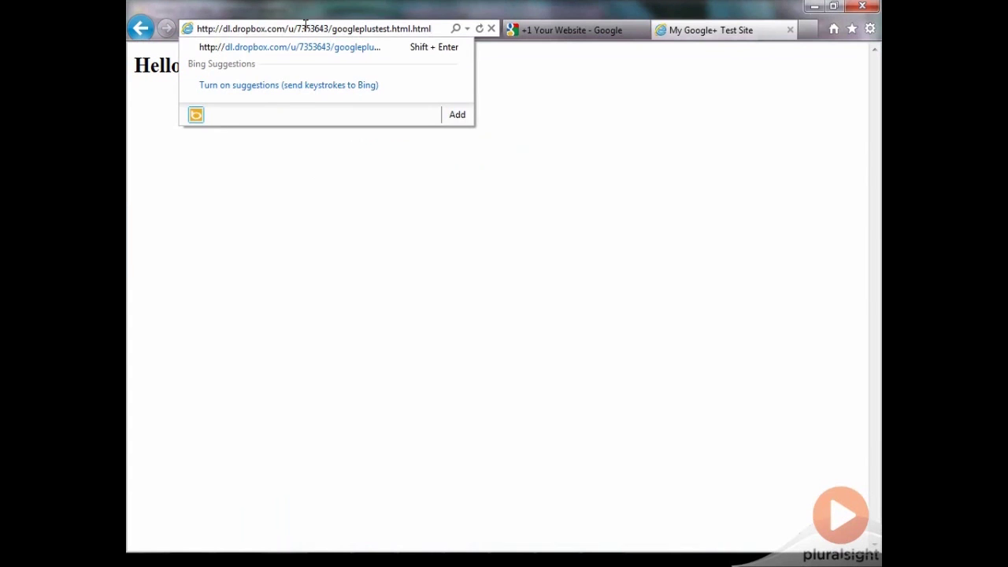
pyautogui.press('Return')
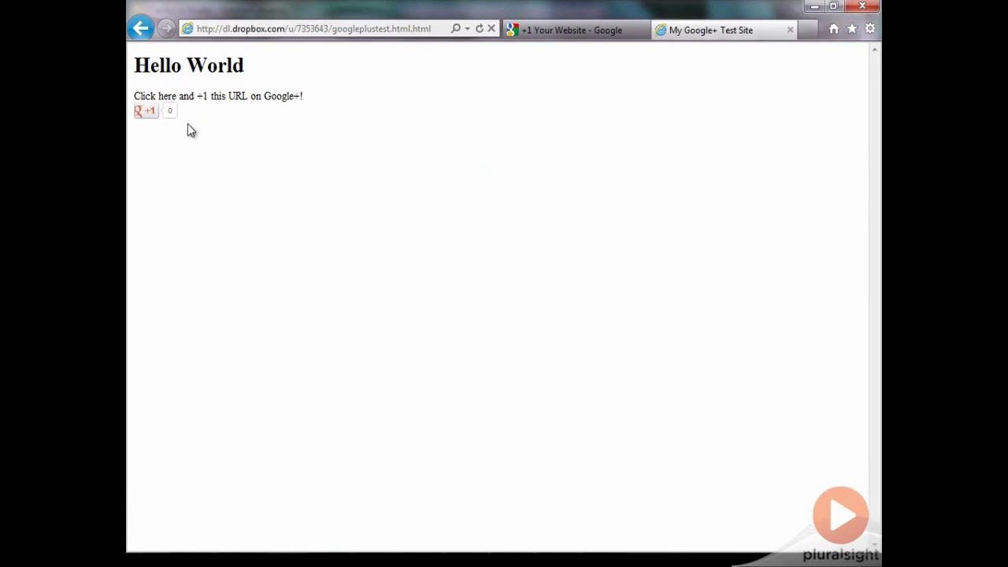
pyautogui.click(147, 115)
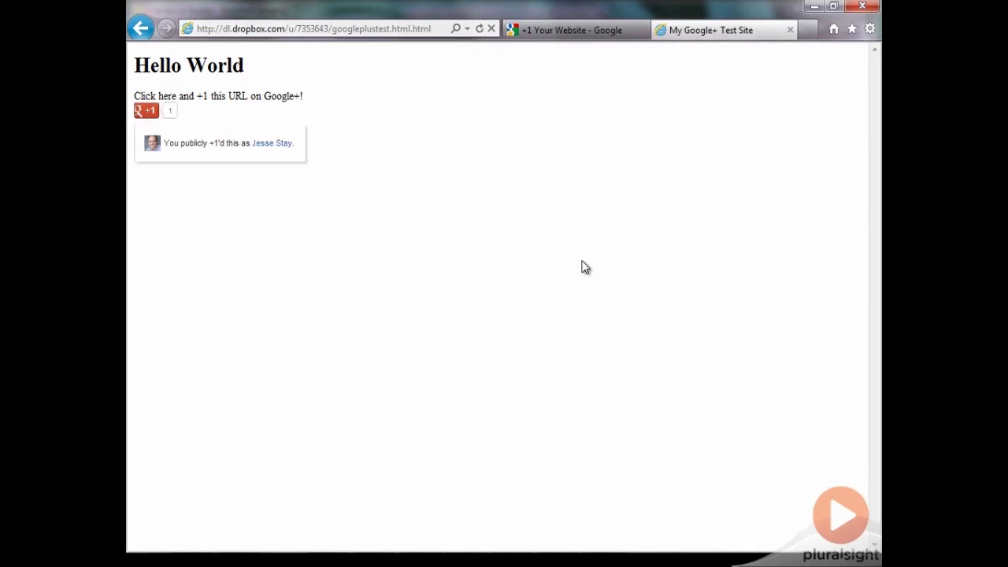
pyautogui.hotkey('ctrl', 't')
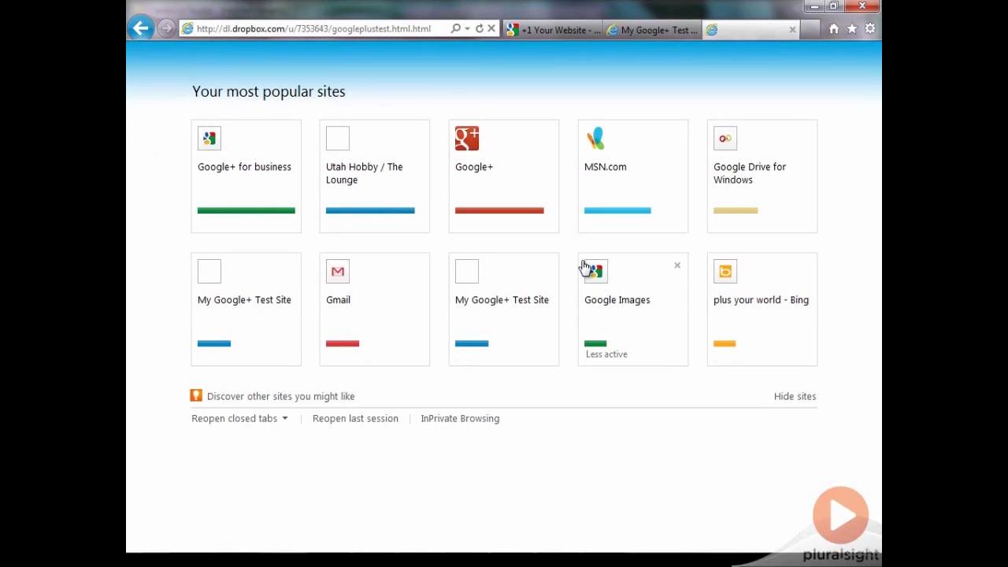
# View My Google+ Test Site in the profile's +1's list on plus.google.com, then return to the configurator.
pyautogui.write('plus.google.com/')
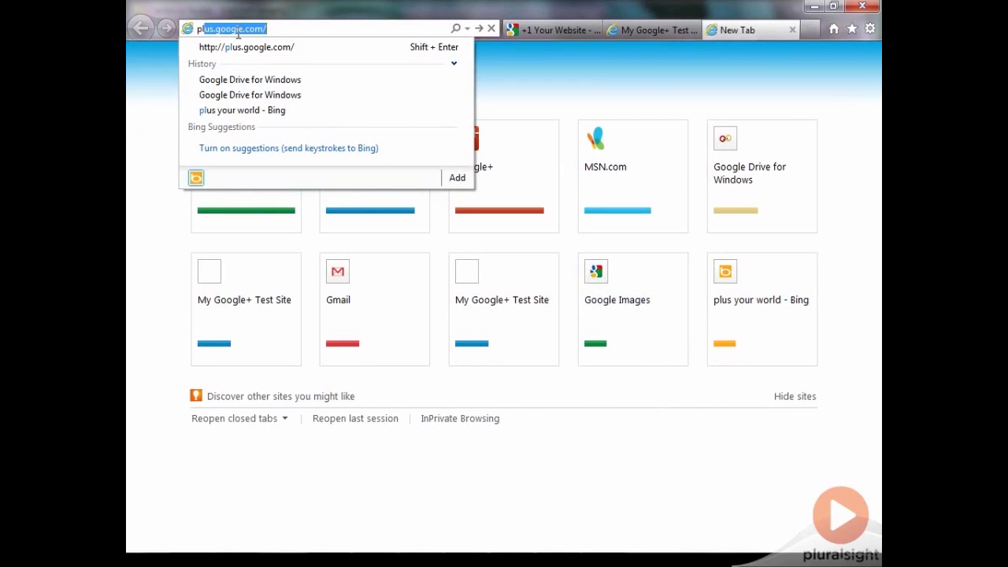
pyautogui.press('Return')
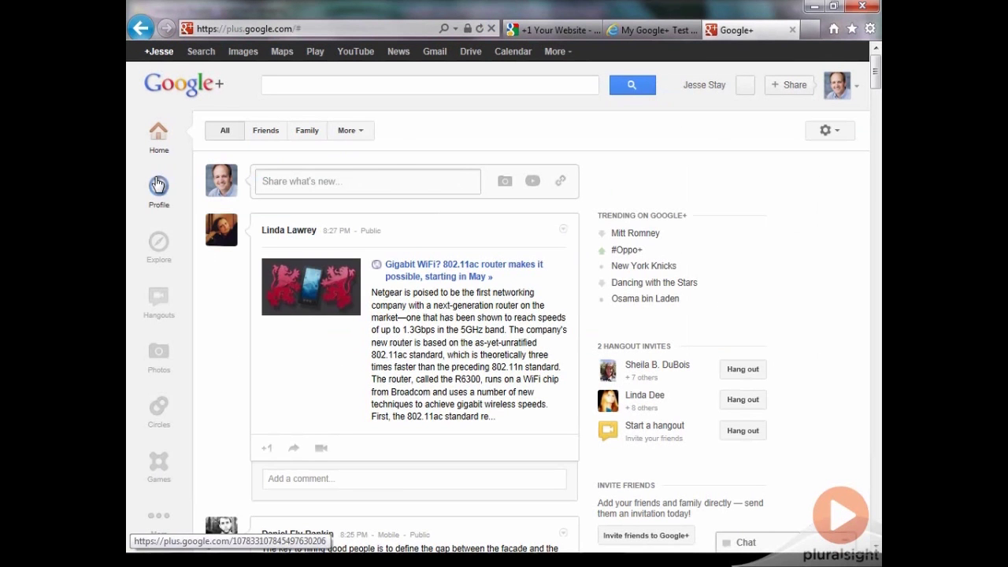
pyautogui.click(158, 184)
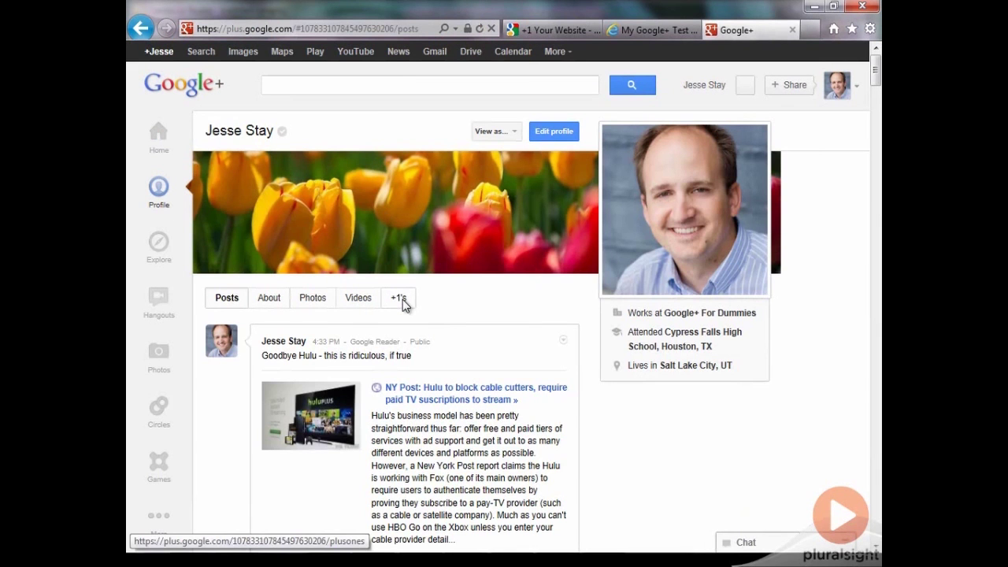
pyautogui.click(400, 299)
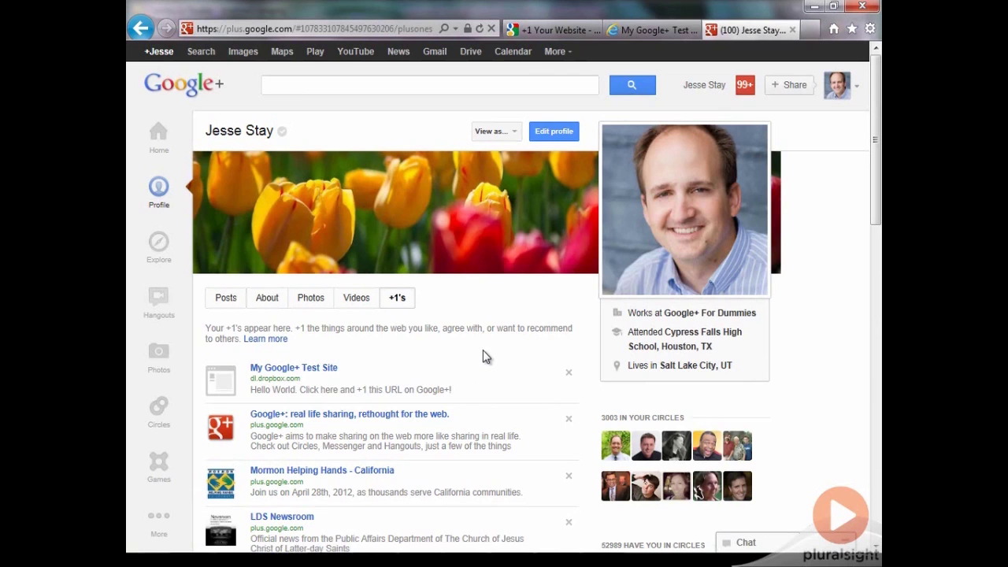
pyautogui.hotkey('ctrl', 't')
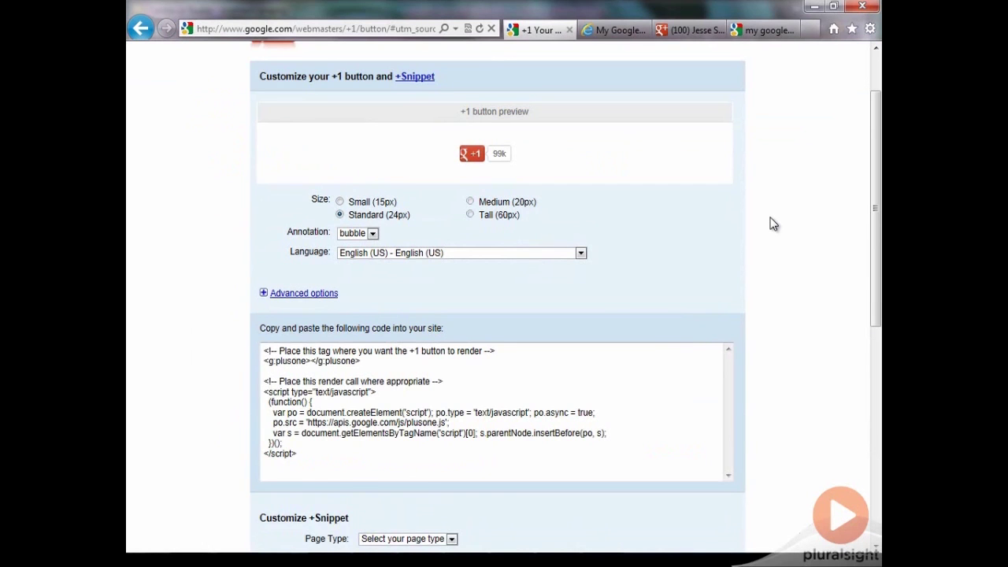
# Scroll down to the Customize +Snippet Title, Image URL and Description fields.
pyautogui.scroll(-1, 774, 225)
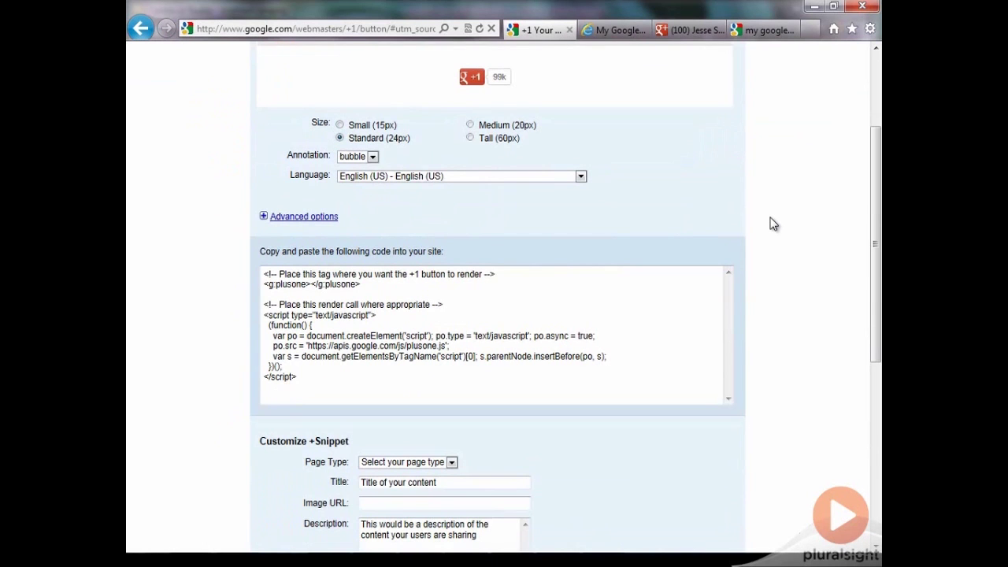